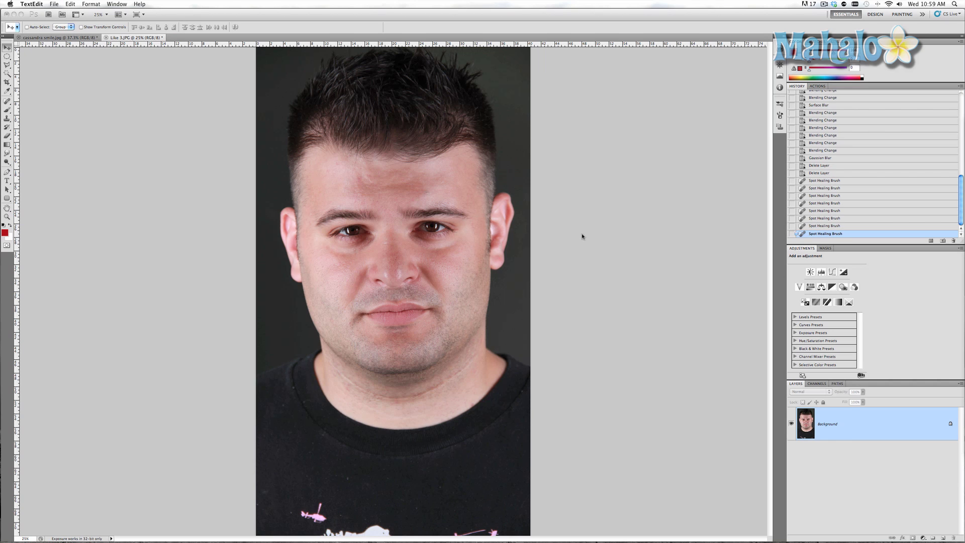
- Duplicate the Background layer with Cmd+J and rename the copy 'Stubble'
{"action": "left_click", "coordinate": [816, 449]}
{"action": "key", "text": "super+j"}
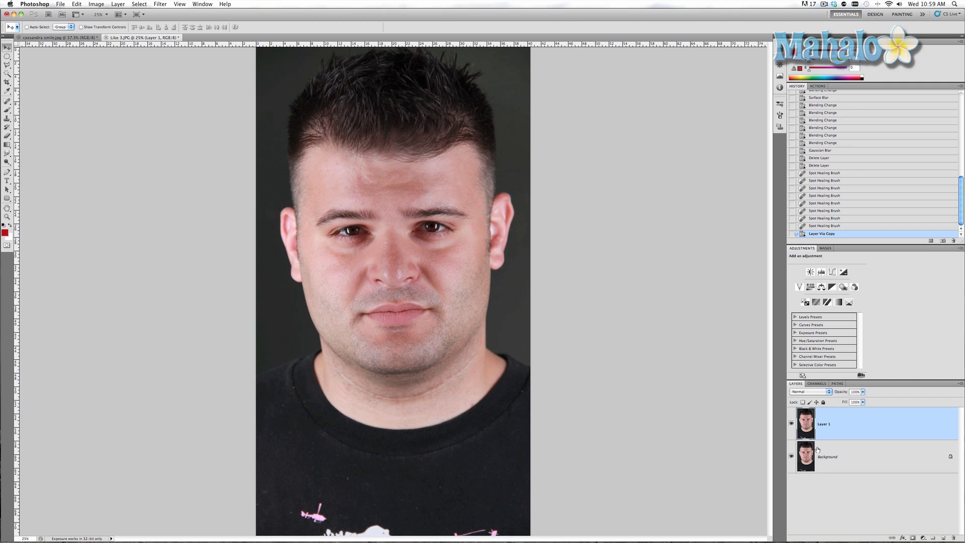
{"action": "double_click", "coordinate": [826, 425]}
{"action": "type", "text": "Stubble"}
{"action": "key", "text": "Return"}
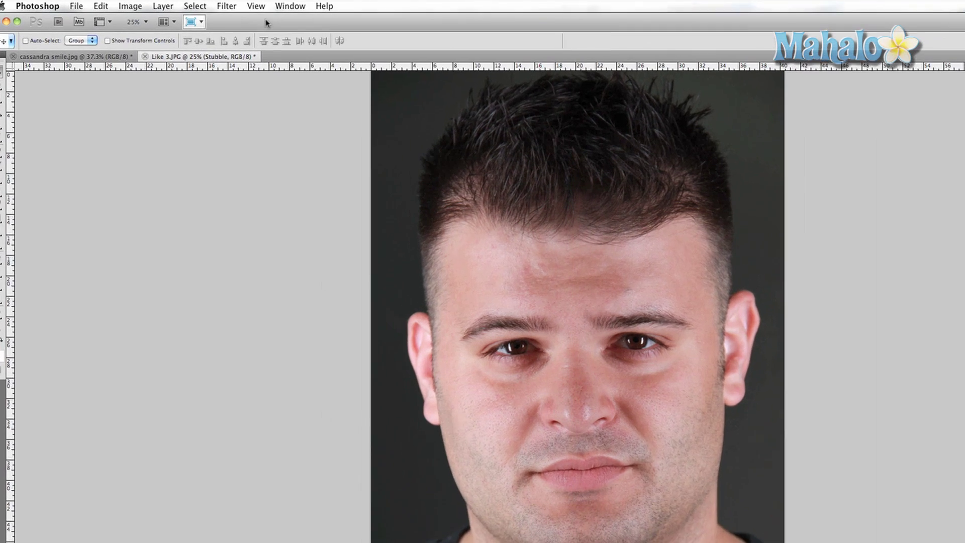
- Apply Dust & Scratches to the Stubble layer with a 6-pixel radius and threshold 12
{"action": "left_click", "coordinate": [160, 4]}
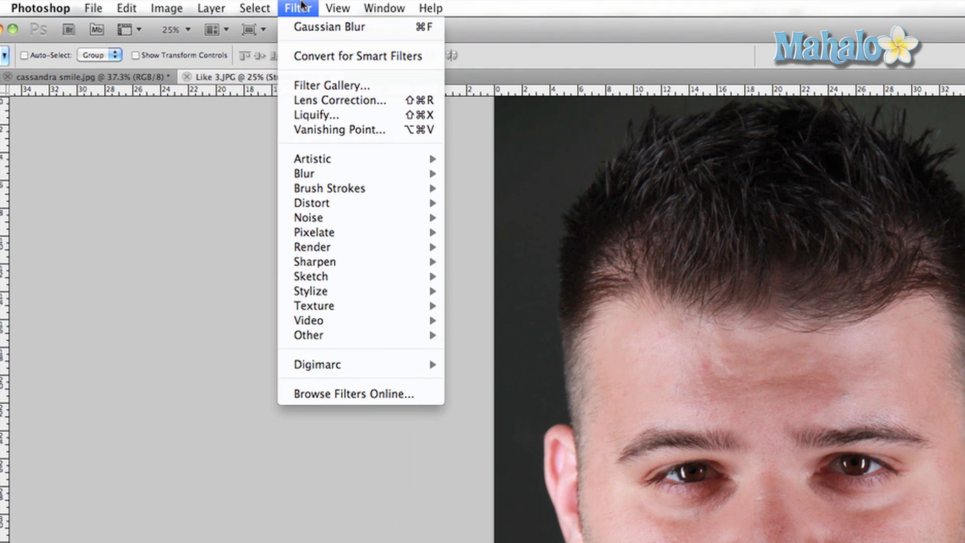
{"action": "mouse_move", "coordinate": [192, 123]}
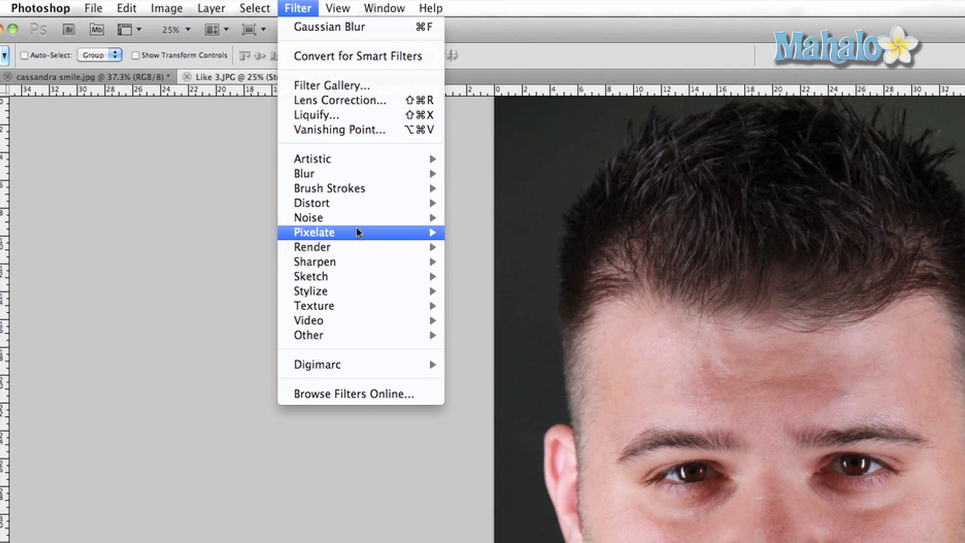
{"action": "mouse_move", "coordinate": [357, 222]}
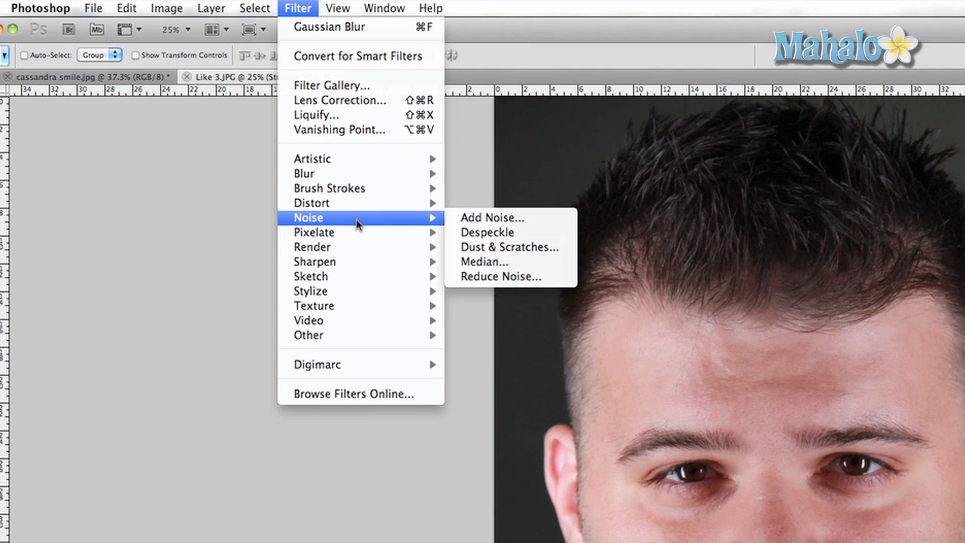
{"action": "left_click", "coordinate": [480, 249]}
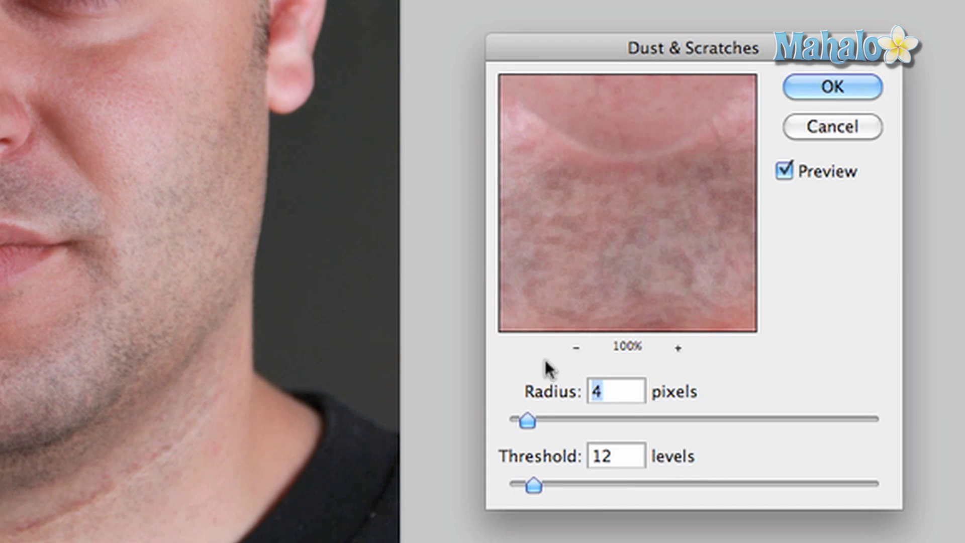
{"action": "left_click_drag", "start_coordinate": [528, 427], "coordinate": [544, 427]}
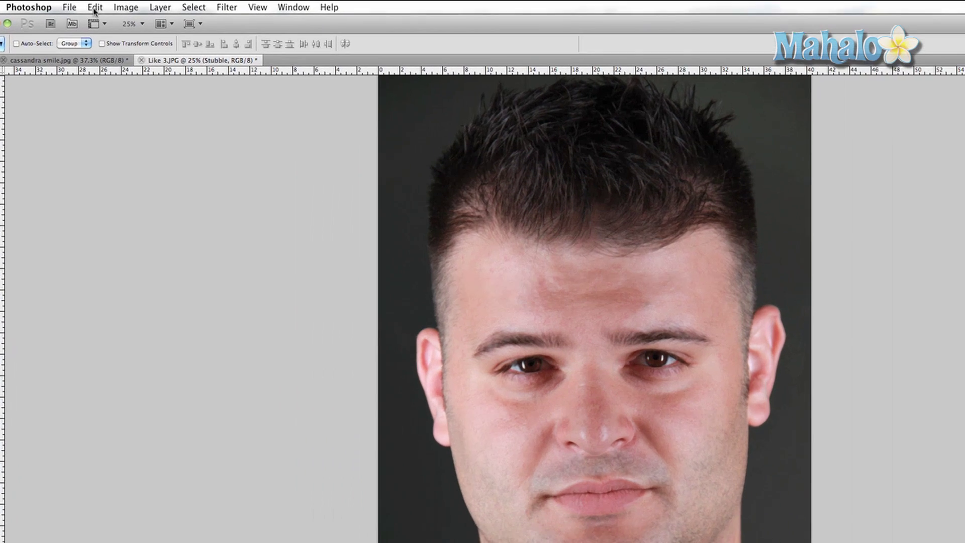
- Define a new pattern named 'stubble' from the smoothed portrait
{"action": "left_click", "coordinate": [74, 5]}
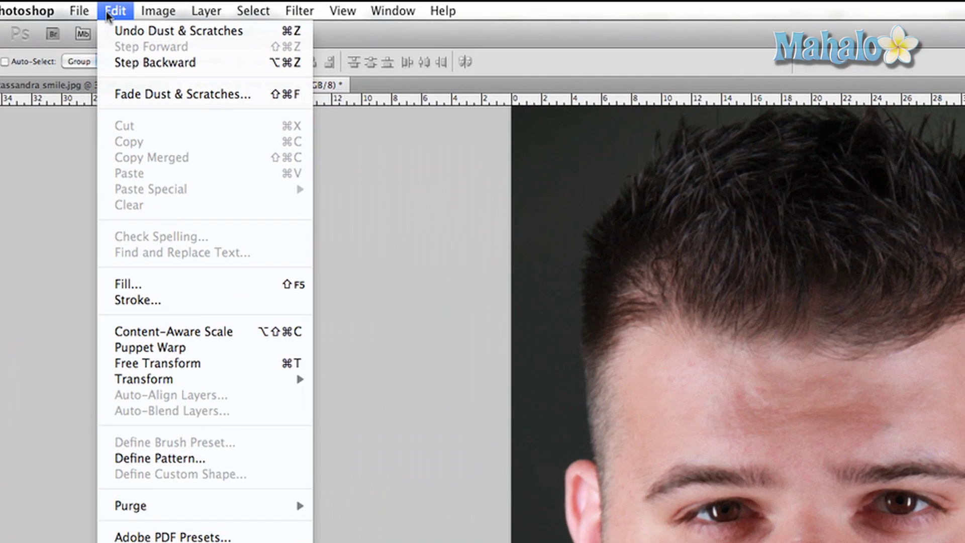
{"action": "left_click", "coordinate": [181, 463]}
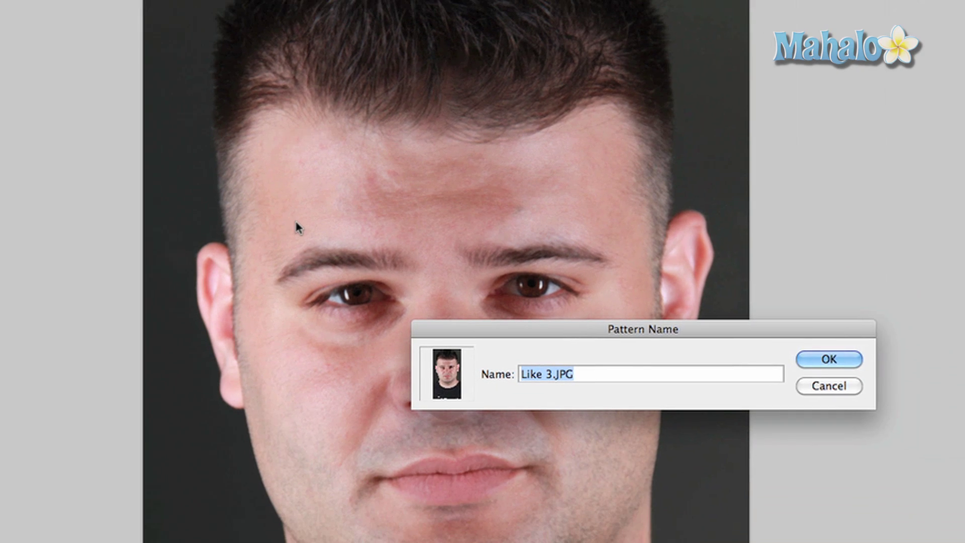
{"action": "type", "text": "stubble"}
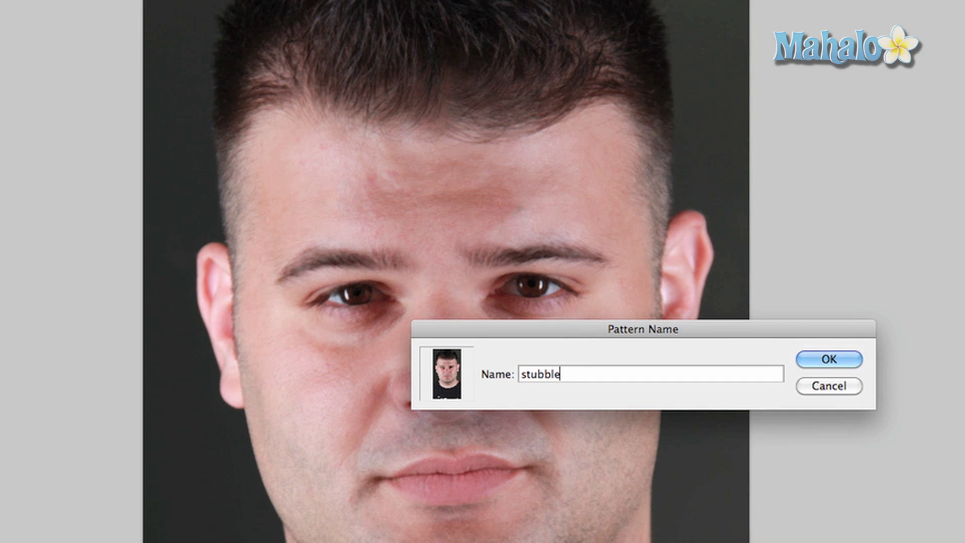
{"action": "key", "text": "Return"}
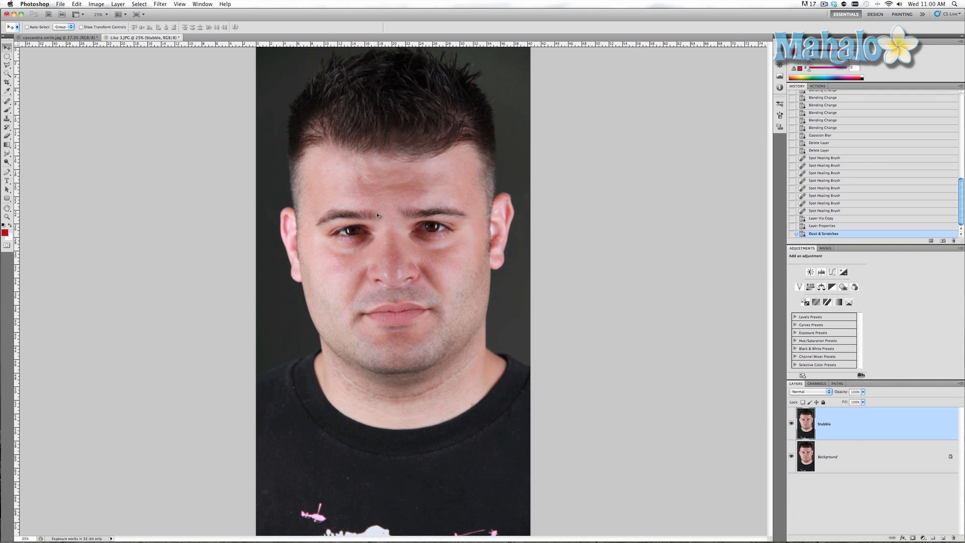
- Revert the Dust & Scratches step in History, then add an empty 'Stubble2' layer at 75% opacity
{"action": "left_click", "coordinate": [824, 227]}
{"action": "left_click", "coordinate": [940, 538]}
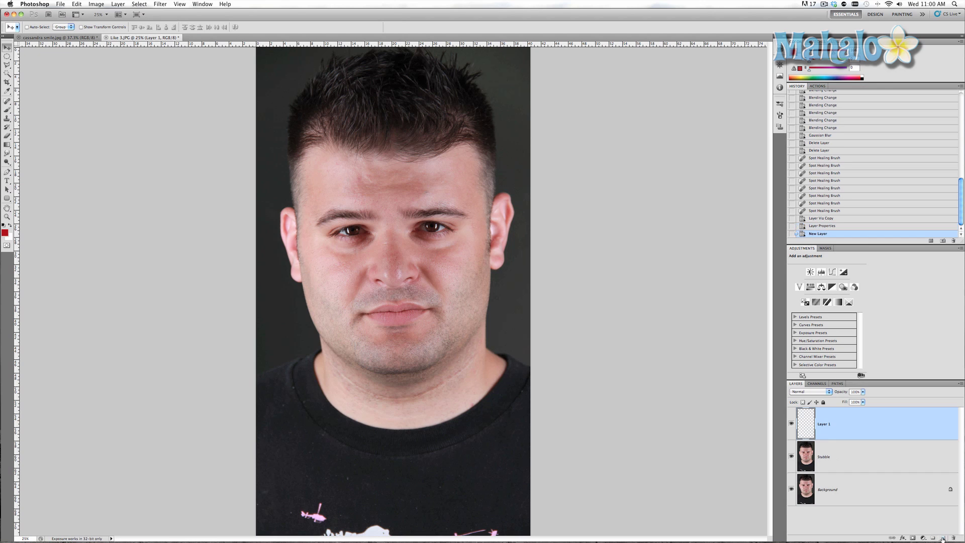
{"action": "double_click", "coordinate": [825, 423]}
{"action": "type", "text": "Stubble2"}
{"action": "key", "text": "Return"}
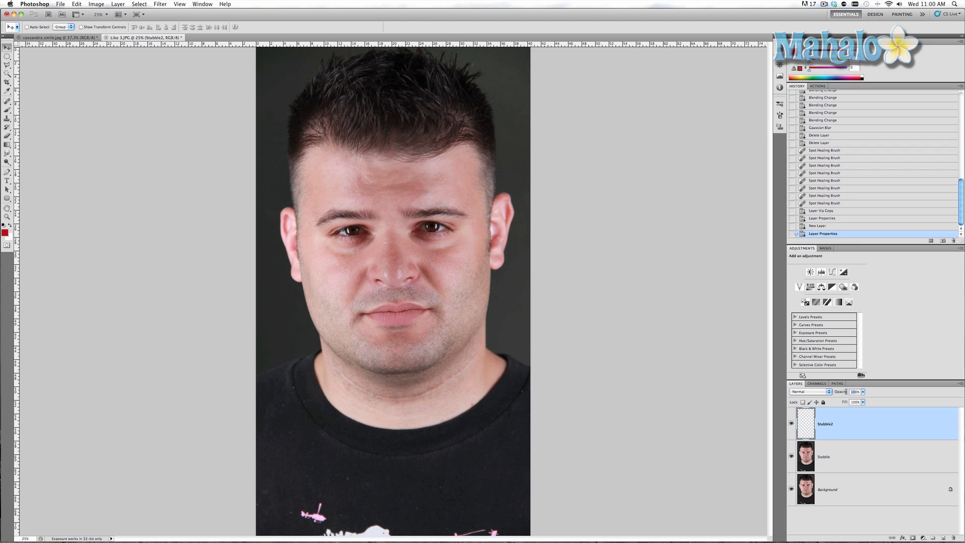
{"action": "left_click", "coordinate": [854, 392]}
{"action": "type", "text": "75"}
- Switch to the Healing Brush using the stubble pattern as source, sampling All Layers
{"action": "left_click_drag", "start_coordinate": [7, 100], "coordinate": [30, 109]}
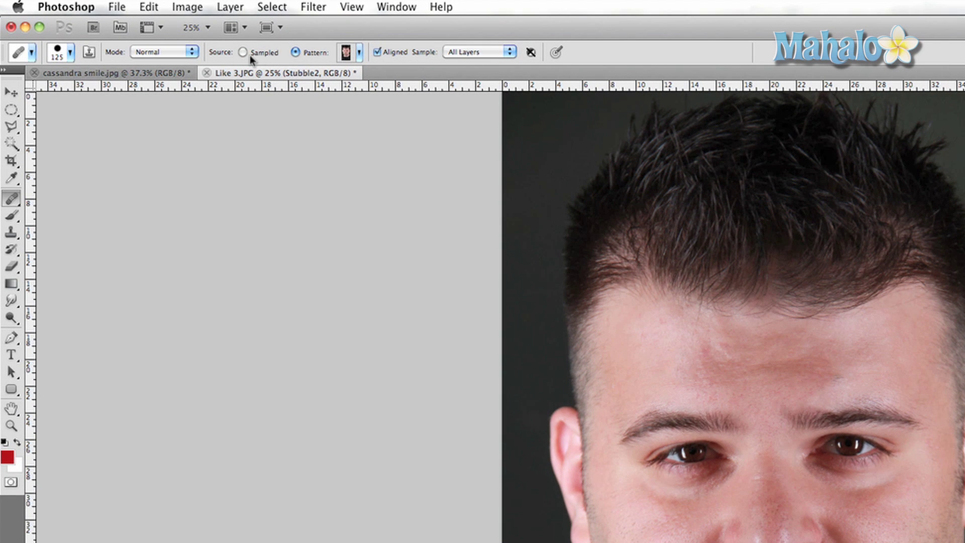
{"action": "left_click", "coordinate": [359, 53]}
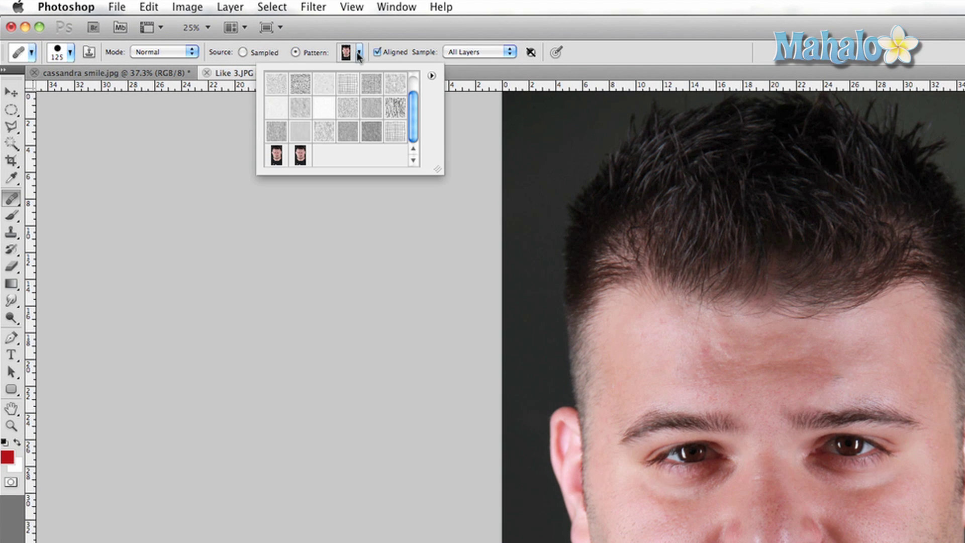
{"action": "left_click", "coordinate": [300, 162]}
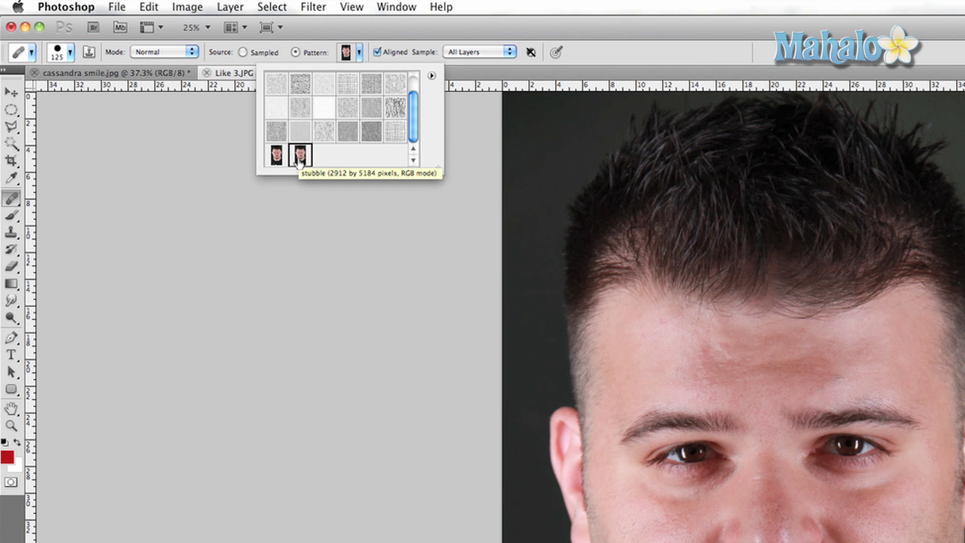
{"action": "double_click", "coordinate": [300, 160]}
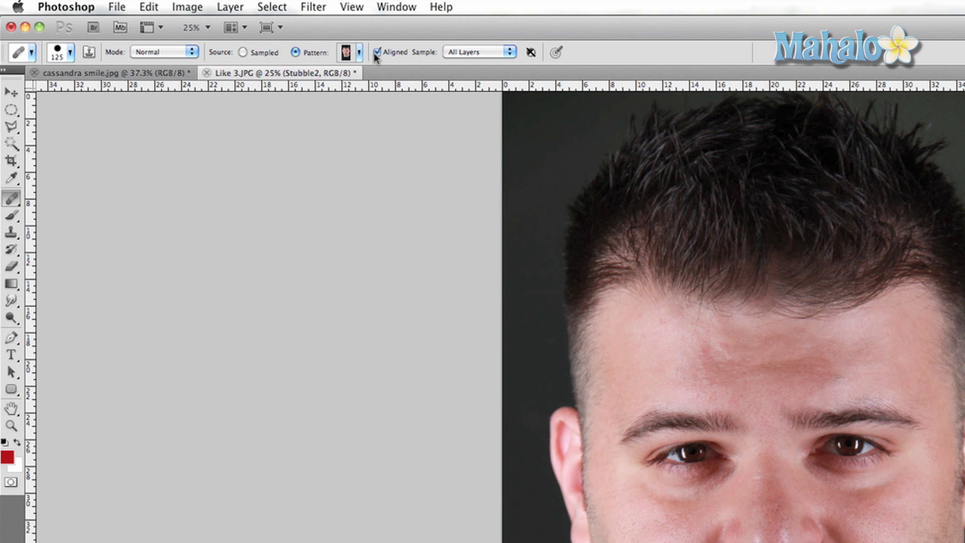
{"action": "left_click", "coordinate": [458, 53]}
{"action": "left_click", "coordinate": [457, 52]}
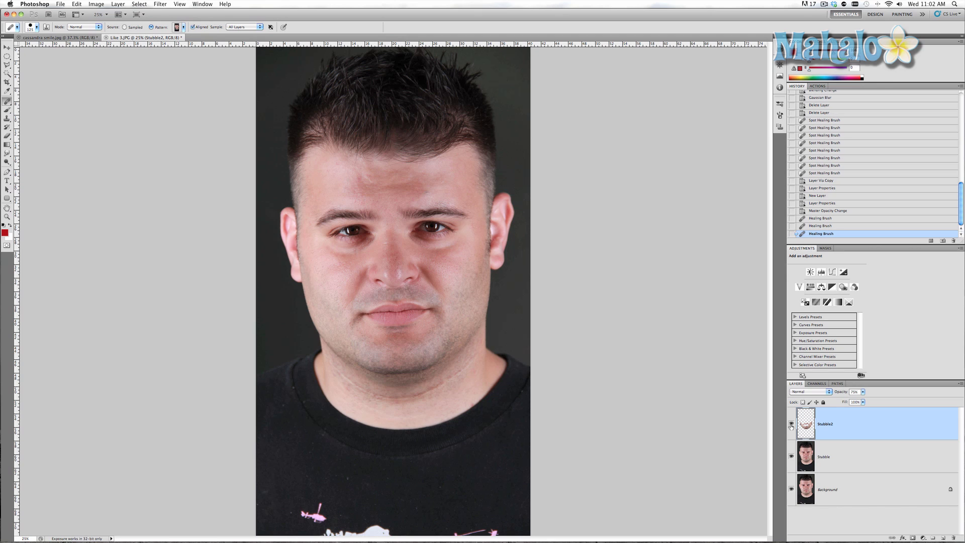
- Hide and re-show Stubble2 to compare the face before and after the healing strokes
{"action": "left_click", "coordinate": [791, 425]}
{"action": "left_click", "coordinate": [791, 426]}
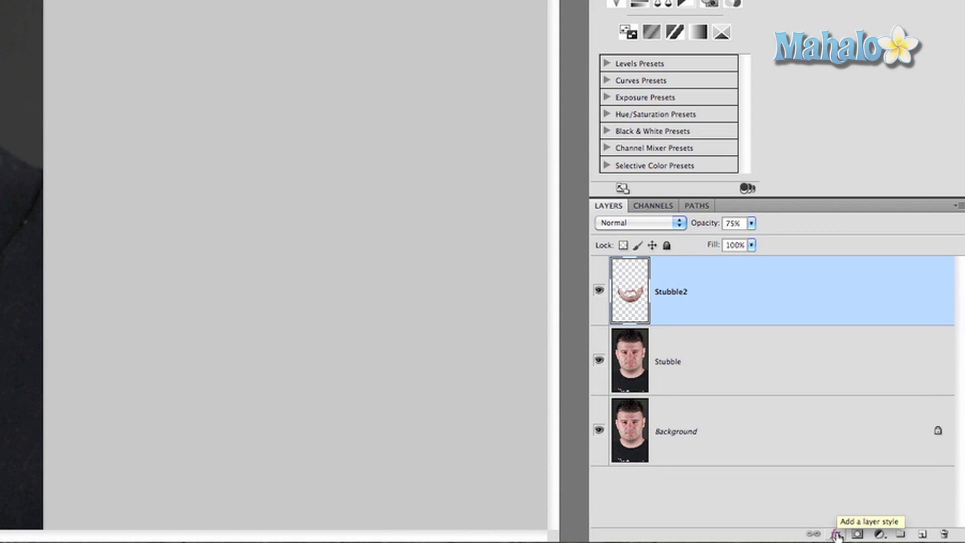
- Set Stubble2's Blend If to Red with This Layer's black point at 80
{"action": "left_click", "coordinate": [836, 535]}
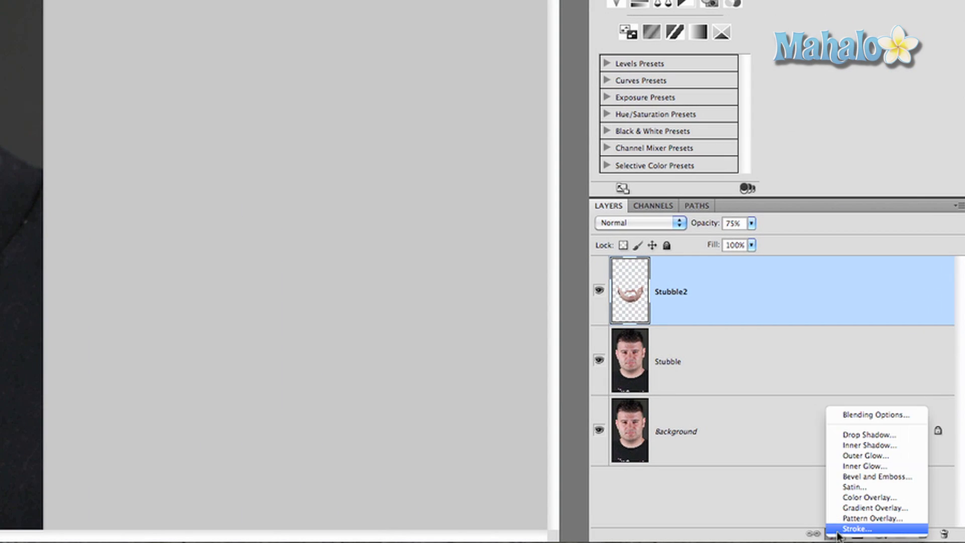
{"action": "left_click", "coordinate": [848, 413]}
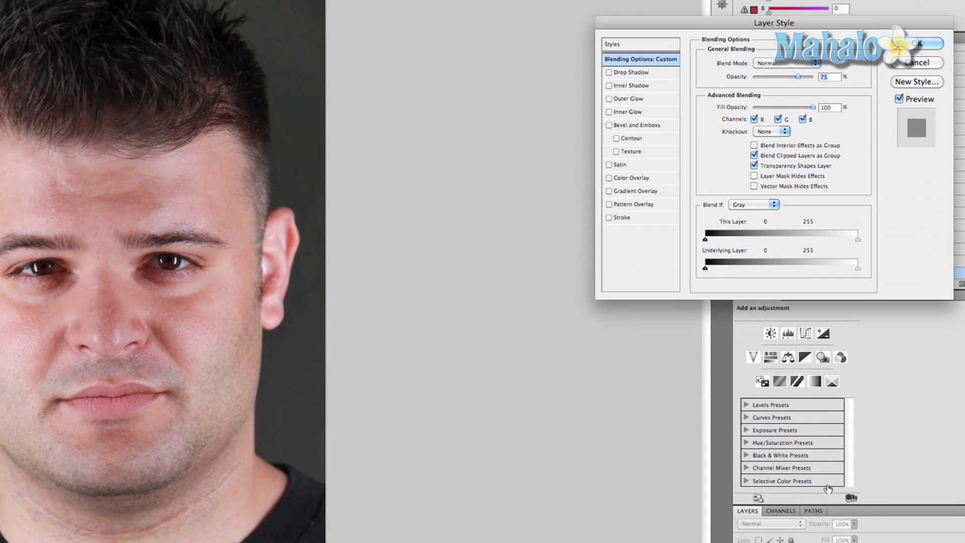
{"action": "left_click", "coordinate": [607, 197]}
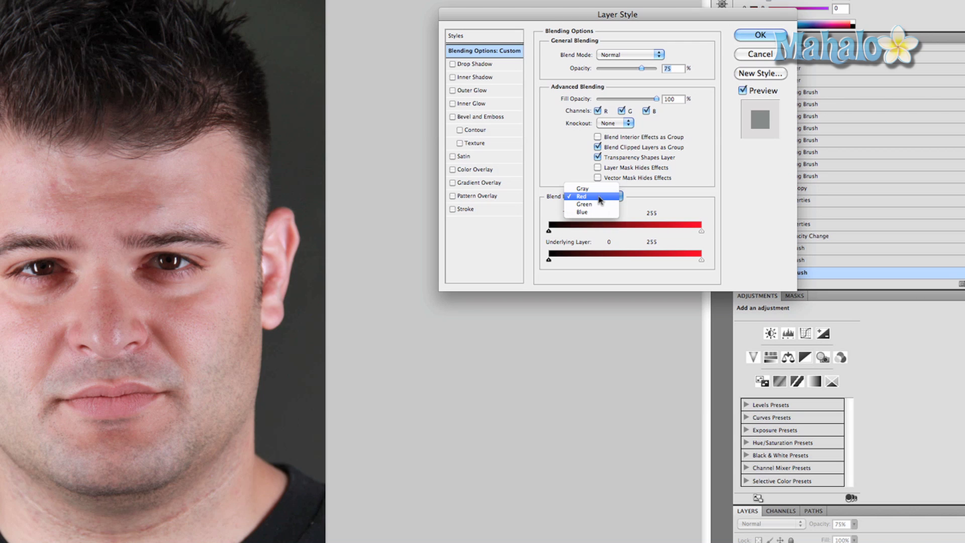
{"action": "left_click", "coordinate": [593, 198]}
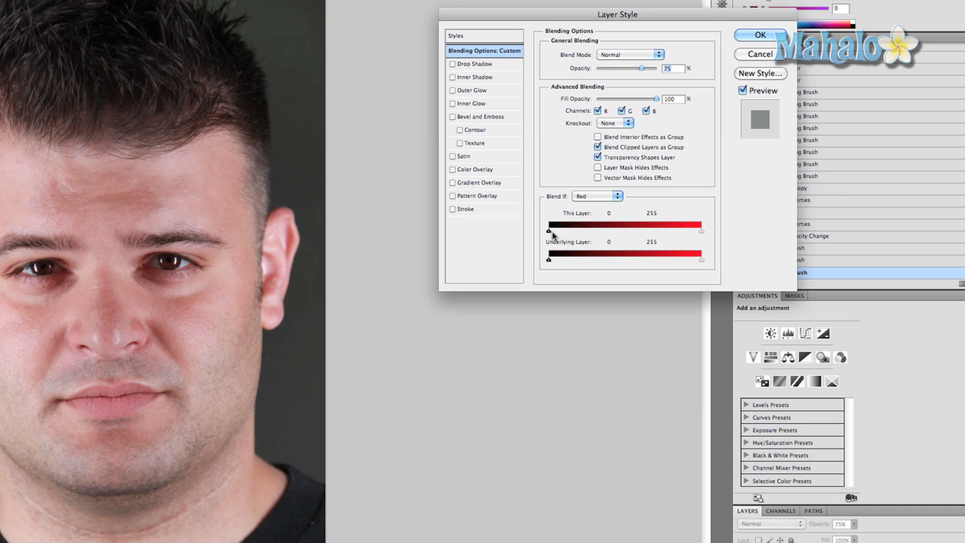
{"action": "left_click_drag", "start_coordinate": [549, 233], "coordinate": [592, 233]}
{"action": "left_click_drag", "start_coordinate": [591, 232], "coordinate": [597, 233]}
{"action": "left_click", "coordinate": [753, 36]}
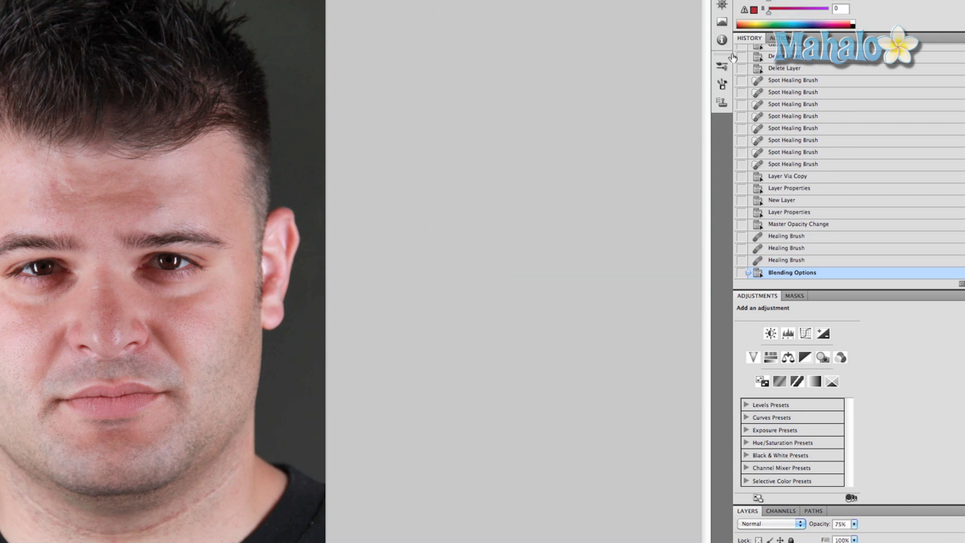